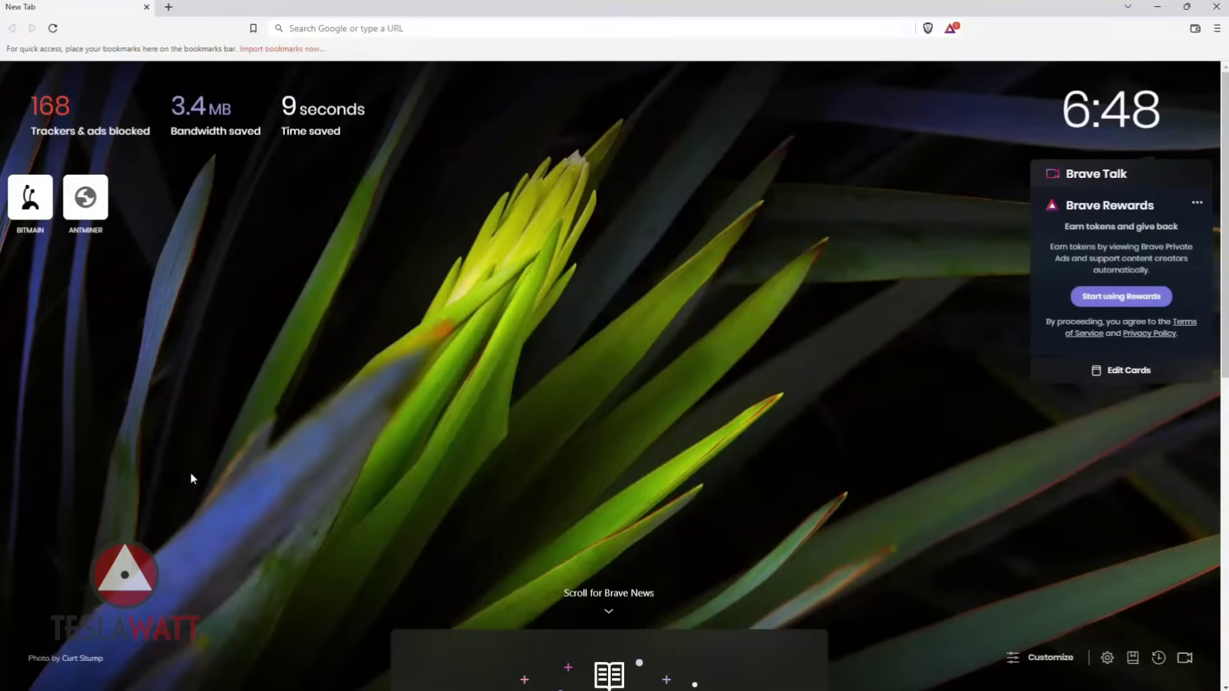
Go to bitmain.com and browse the ANTMINER BTC/BCH/BSV | SHA256 miner shop.
click(356, 30)
text(bitmain.com)
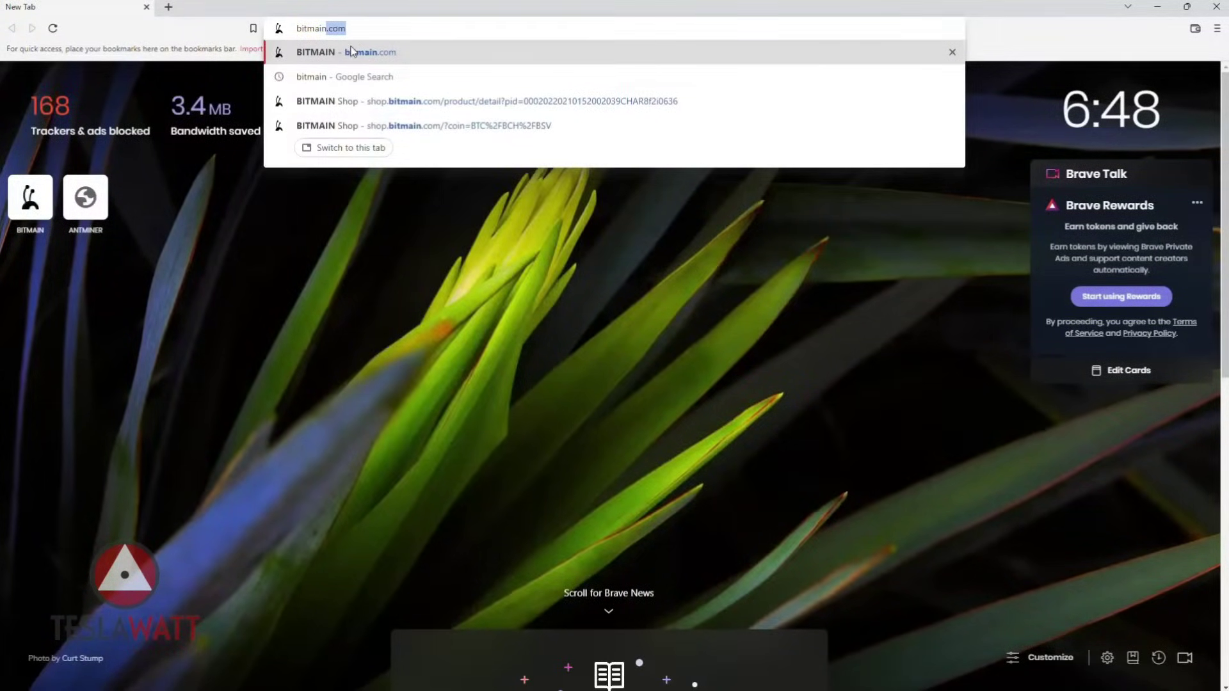
click(351, 52)
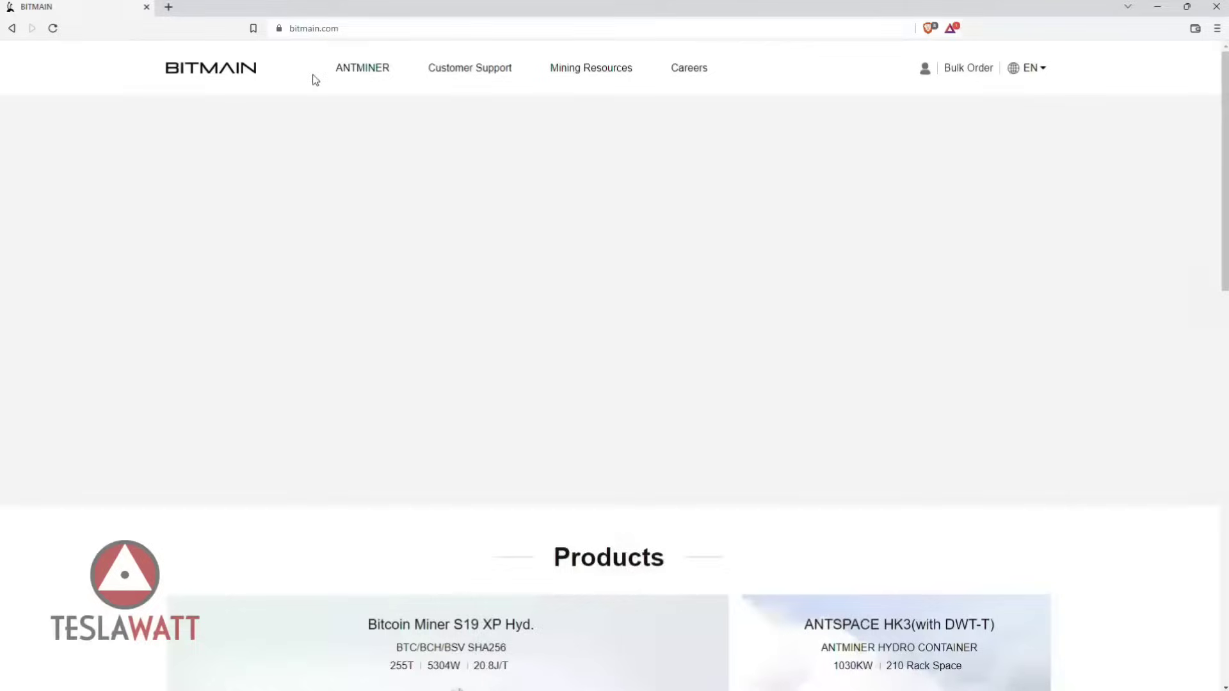
mouse_move(307, 77)
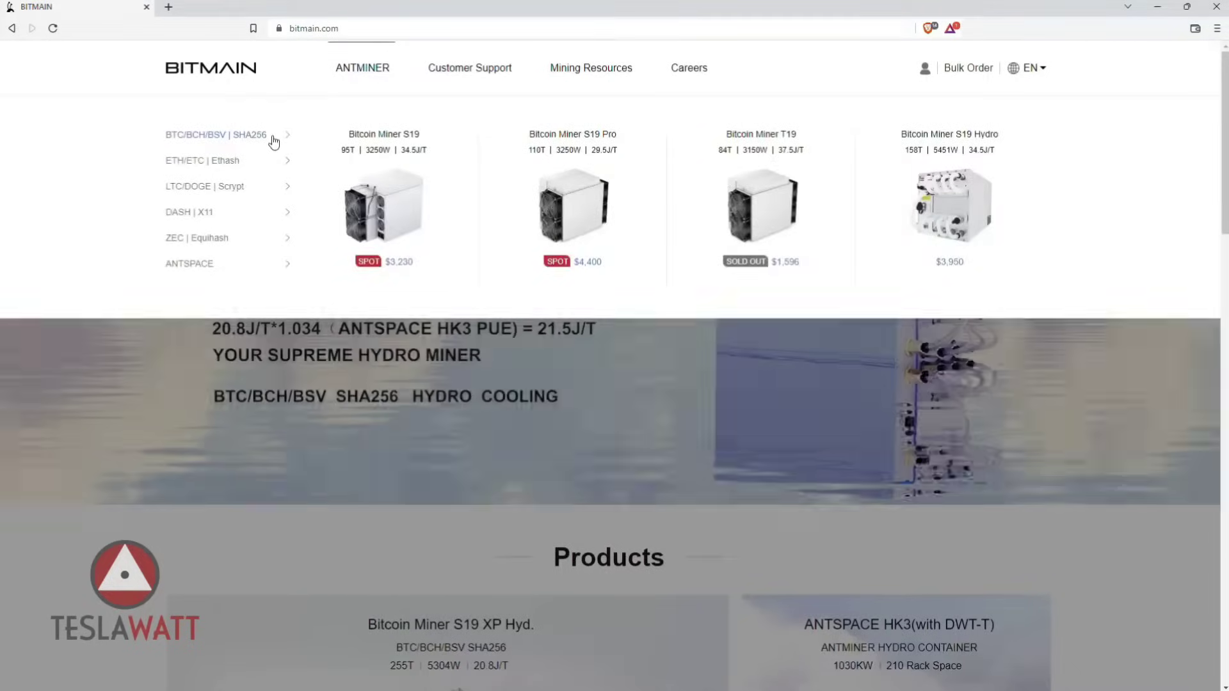
click(282, 137)
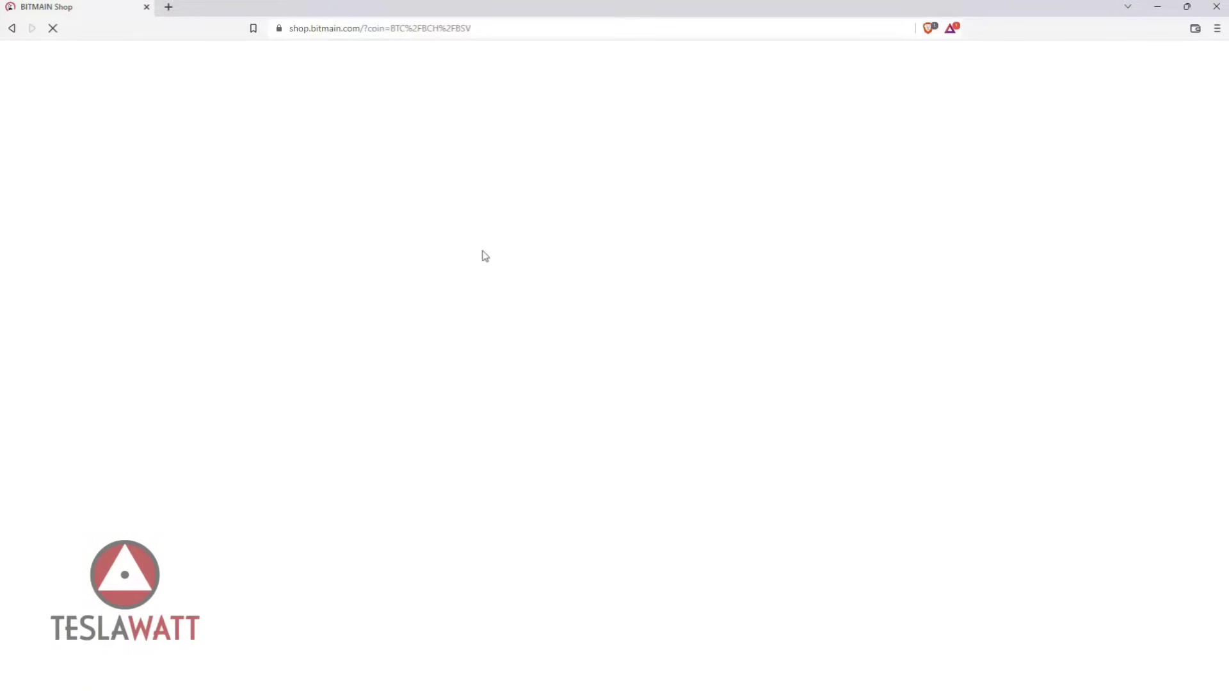
Open the Bitcoin Miner S19 XP product page and view its second through fourth photos.
scroll(571, 290, down, 3)
scroll(576, 295, down, 6)
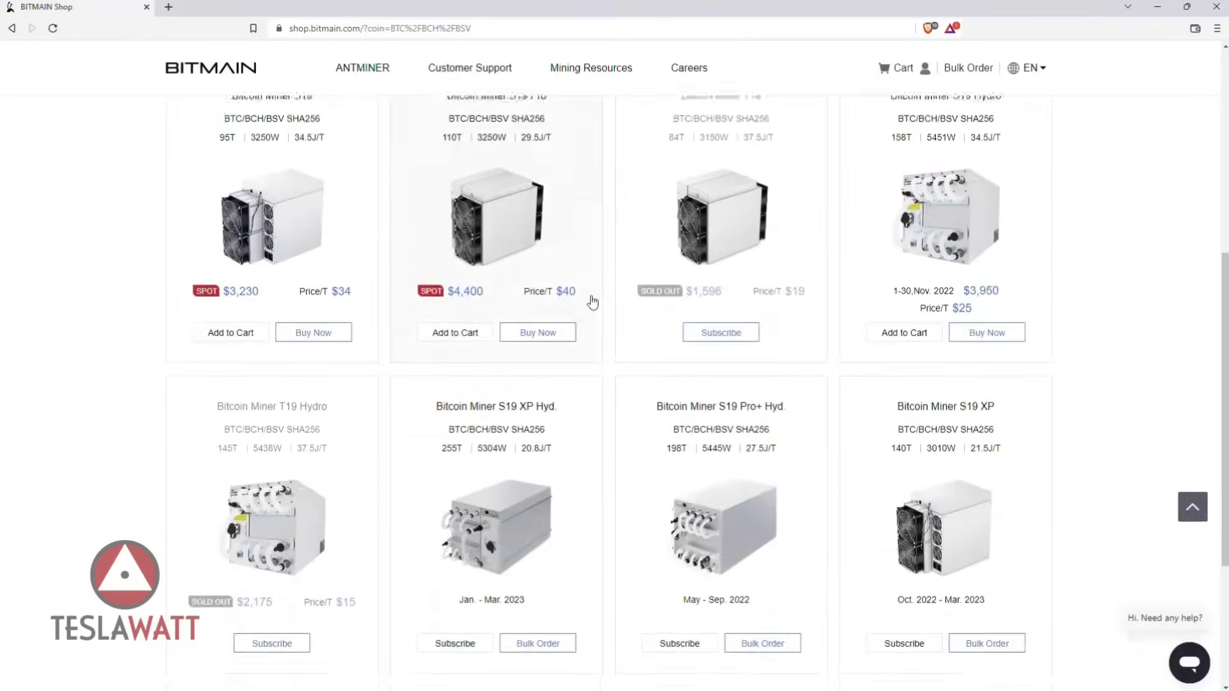
click(926, 347)
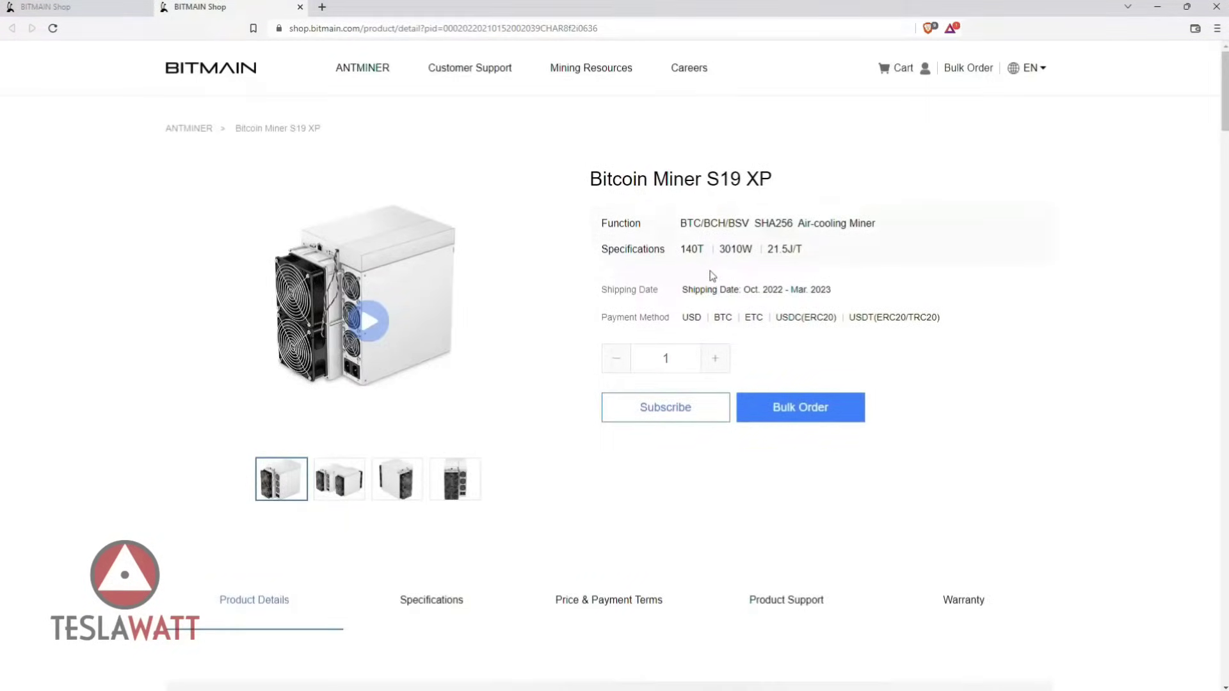
click(349, 485)
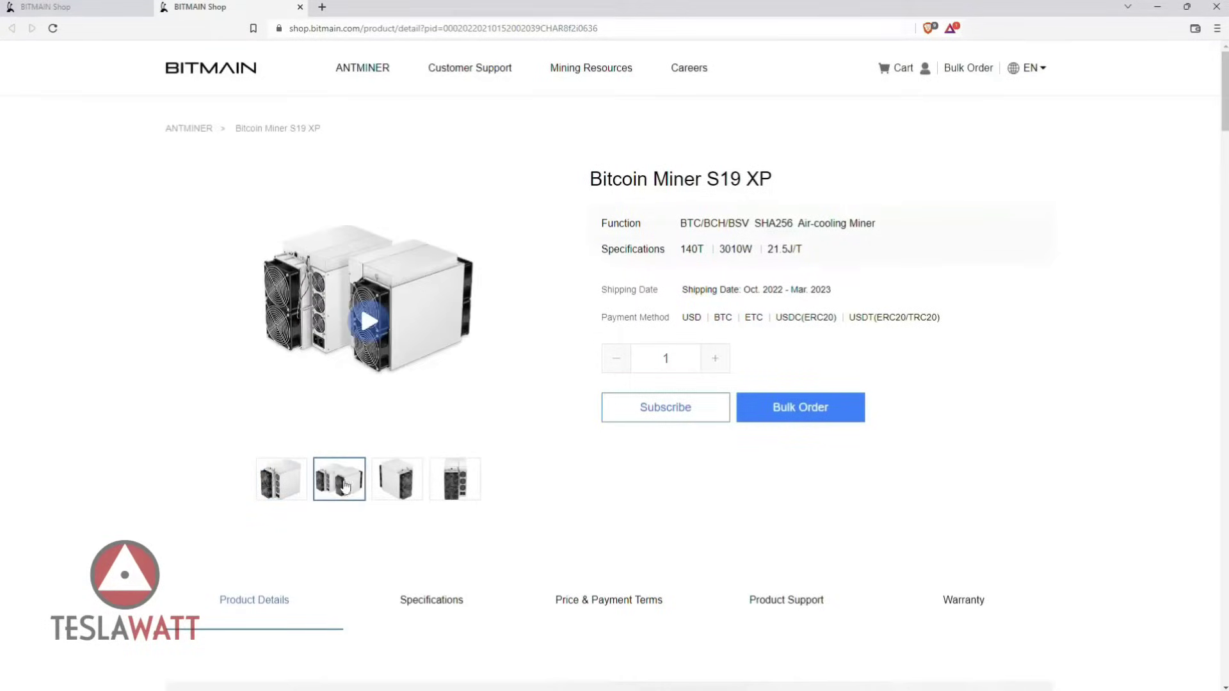
click(389, 483)
click(455, 480)
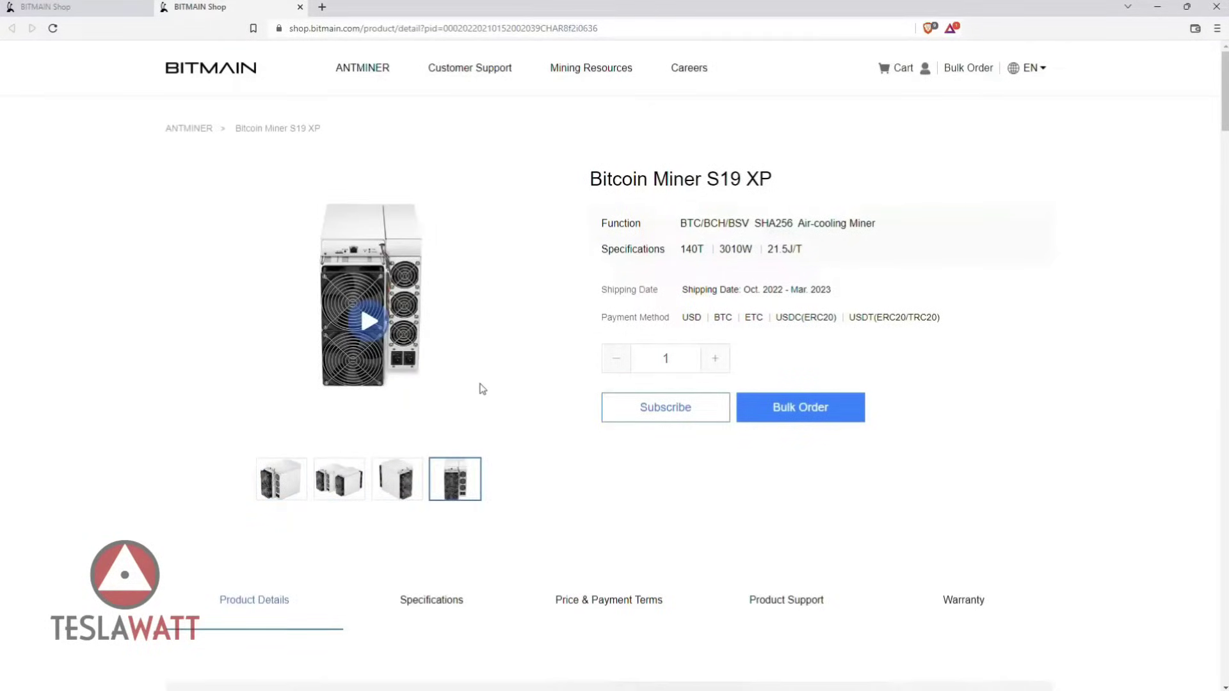
scroll(483, 384, down, 7)
scroll(501, 353, down, 6)
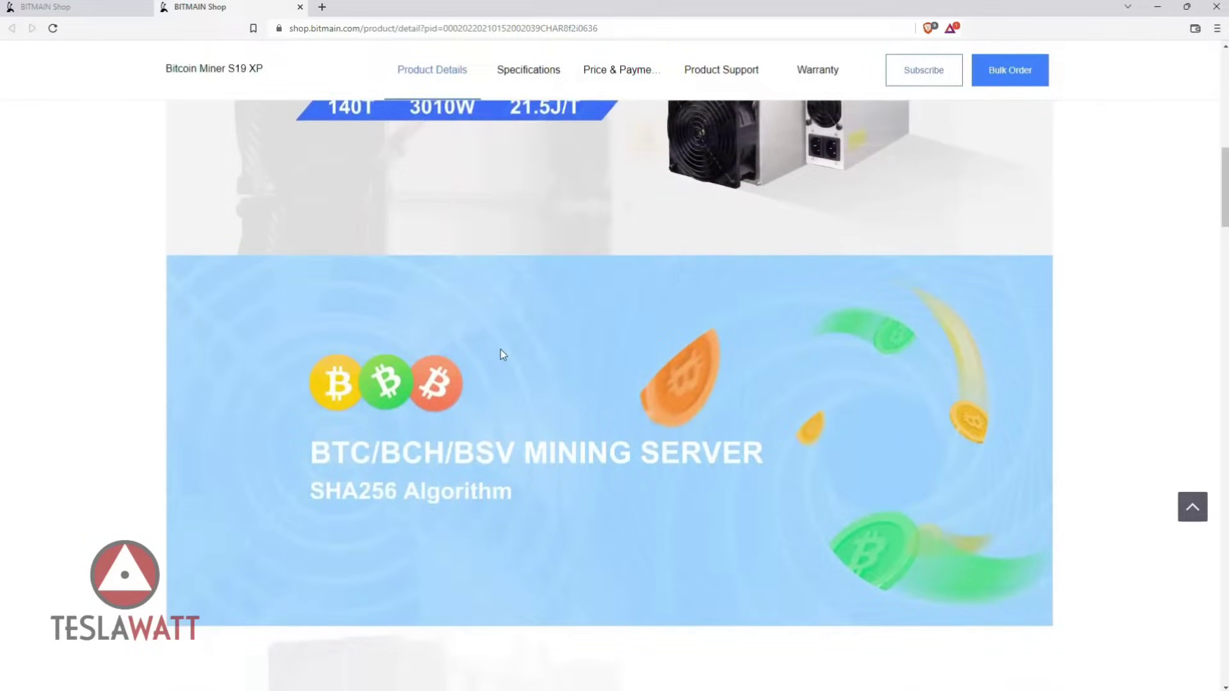
scroll(503, 355, down, 6)
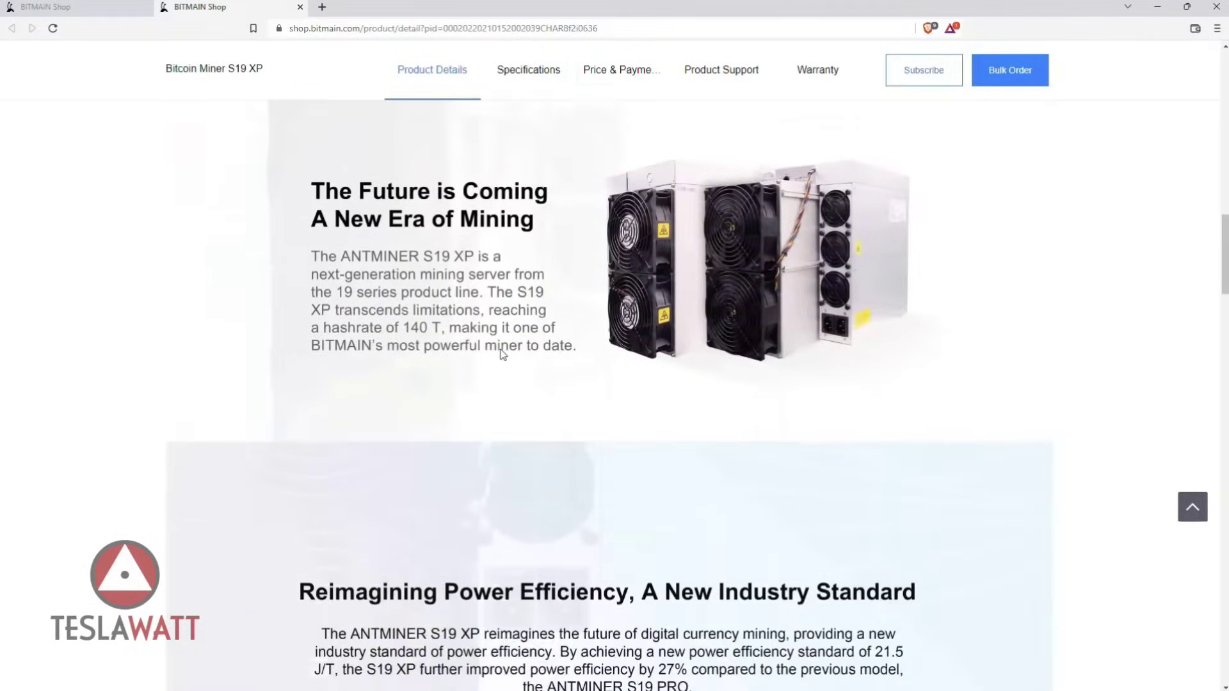
scroll(503, 355, down, 6)
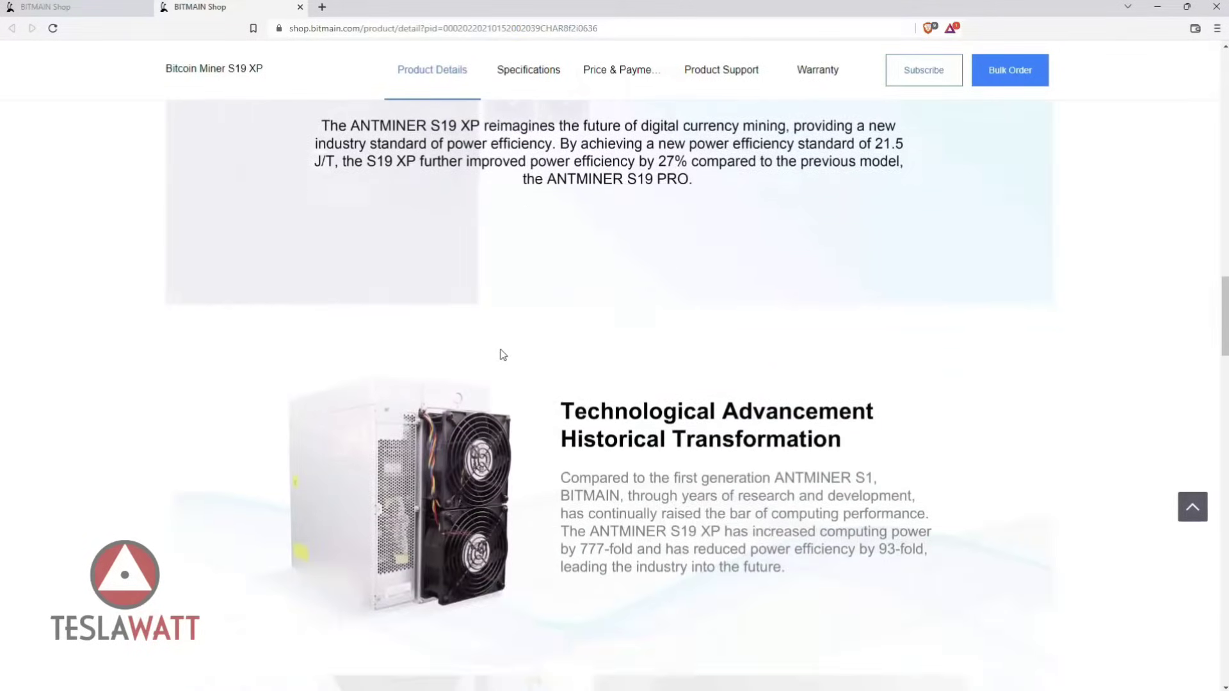
scroll(503, 355, down, 6)
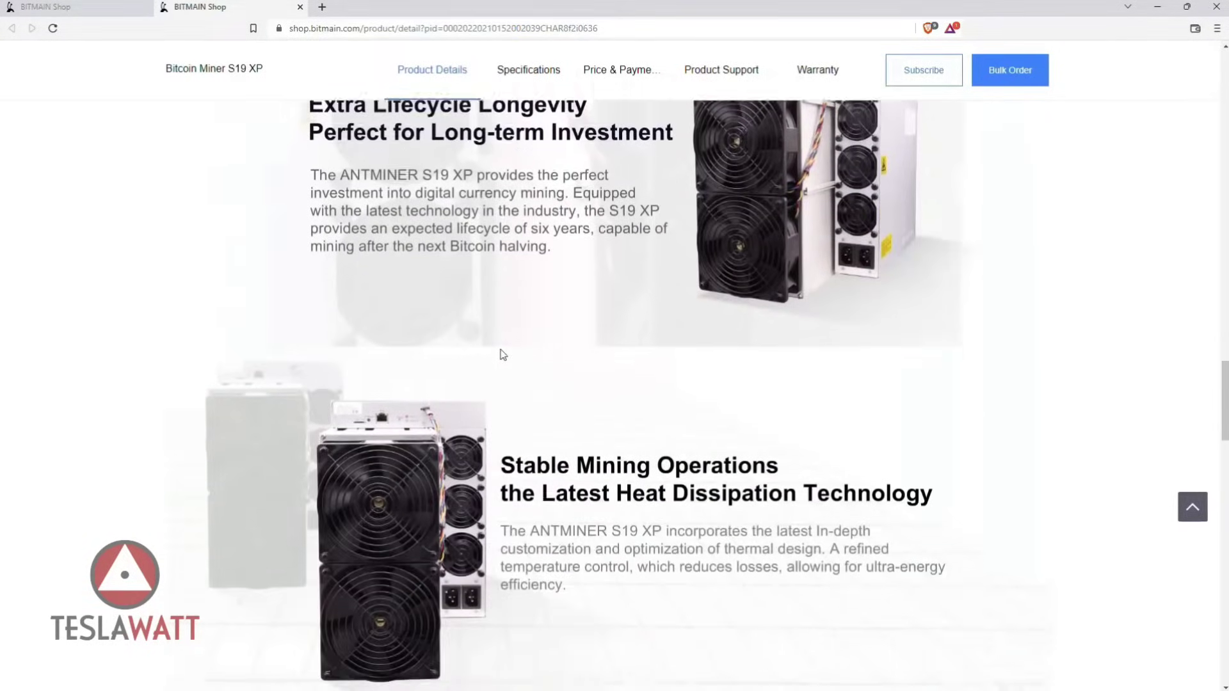
scroll(503, 355, down, 5)
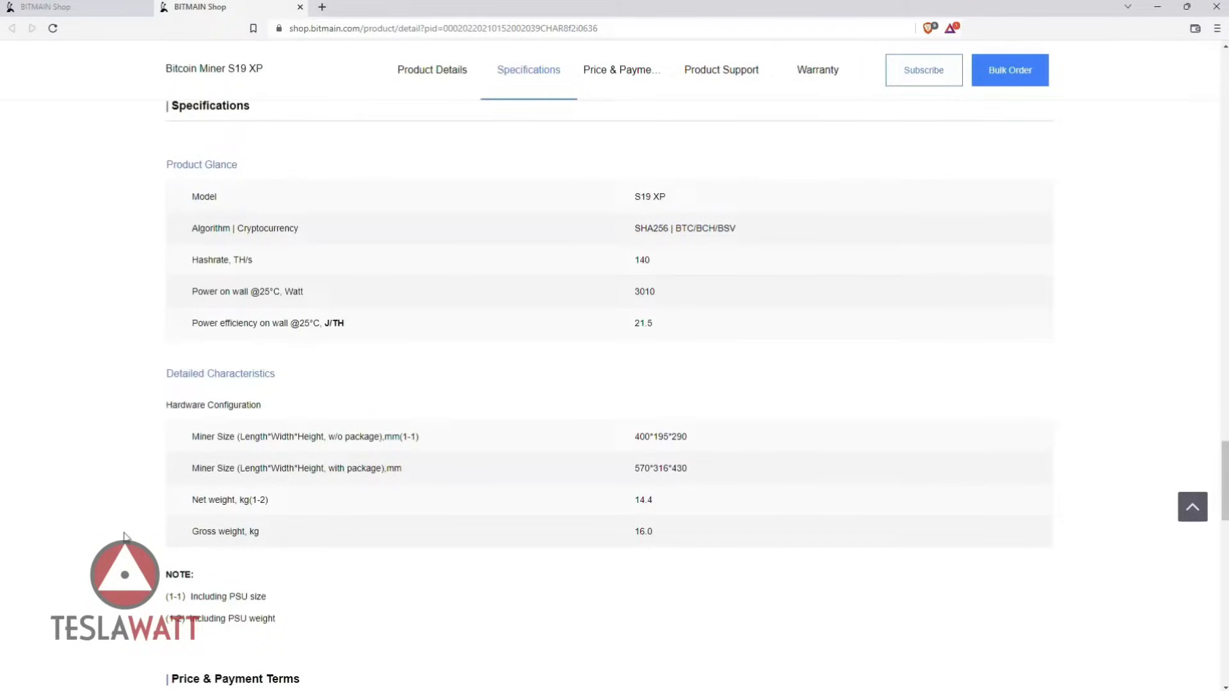
scroll(187, 497, up, 12)
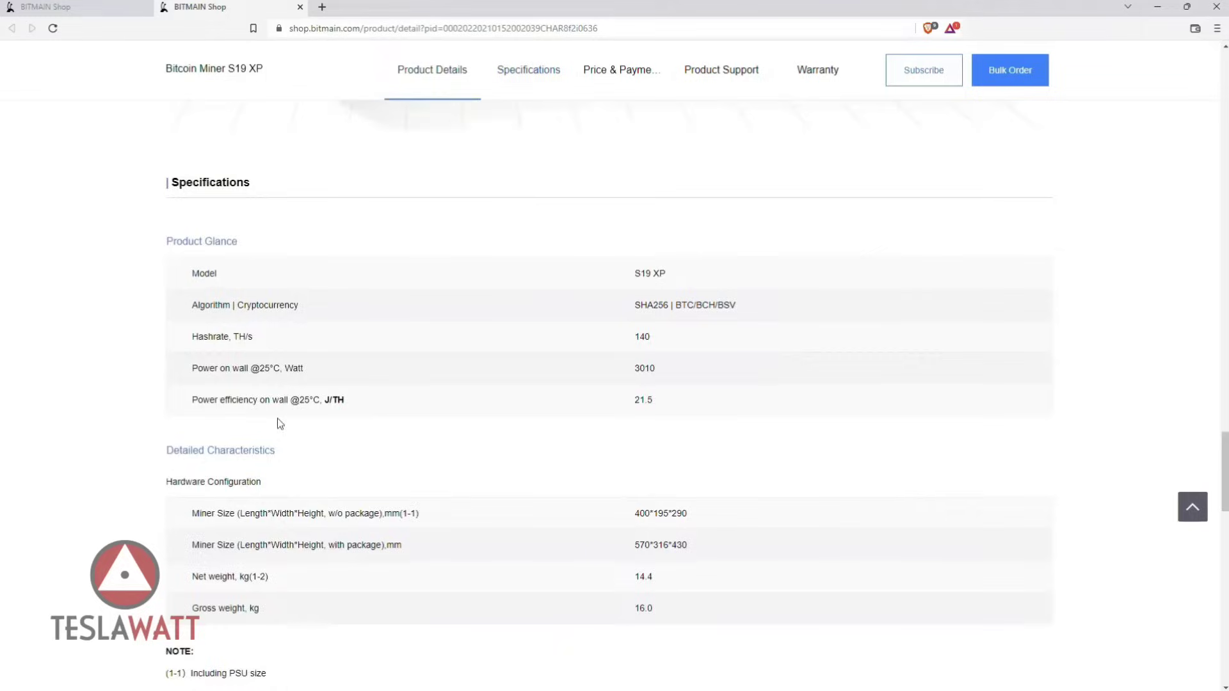
scroll(542, 349, up, 15)
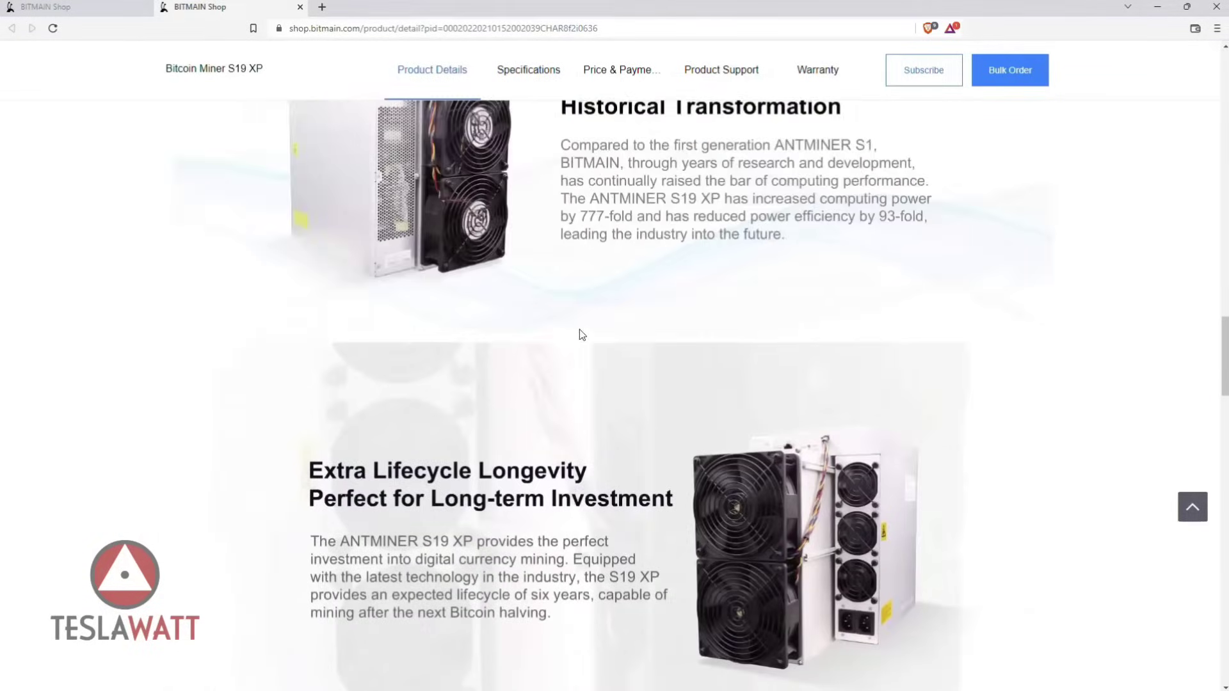
scroll(605, 300, up, 12)
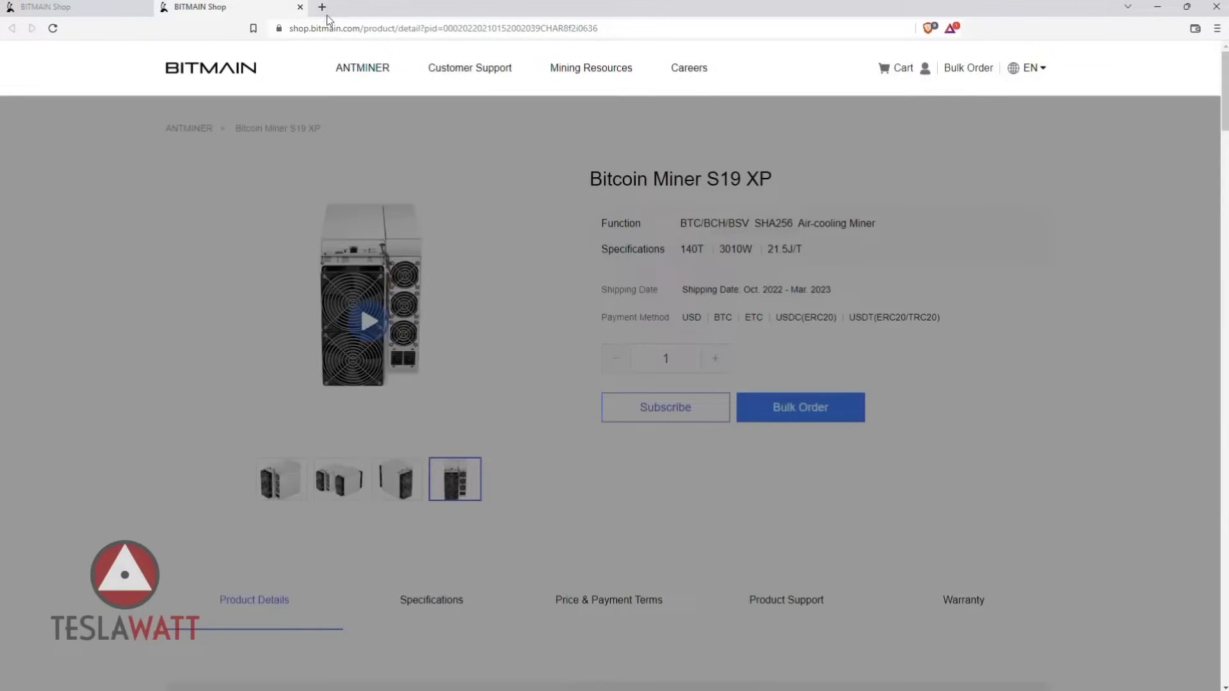
Load the miner's address 10.2.72.21 in a new browser tab.
click(322, 7)
text(10.2)
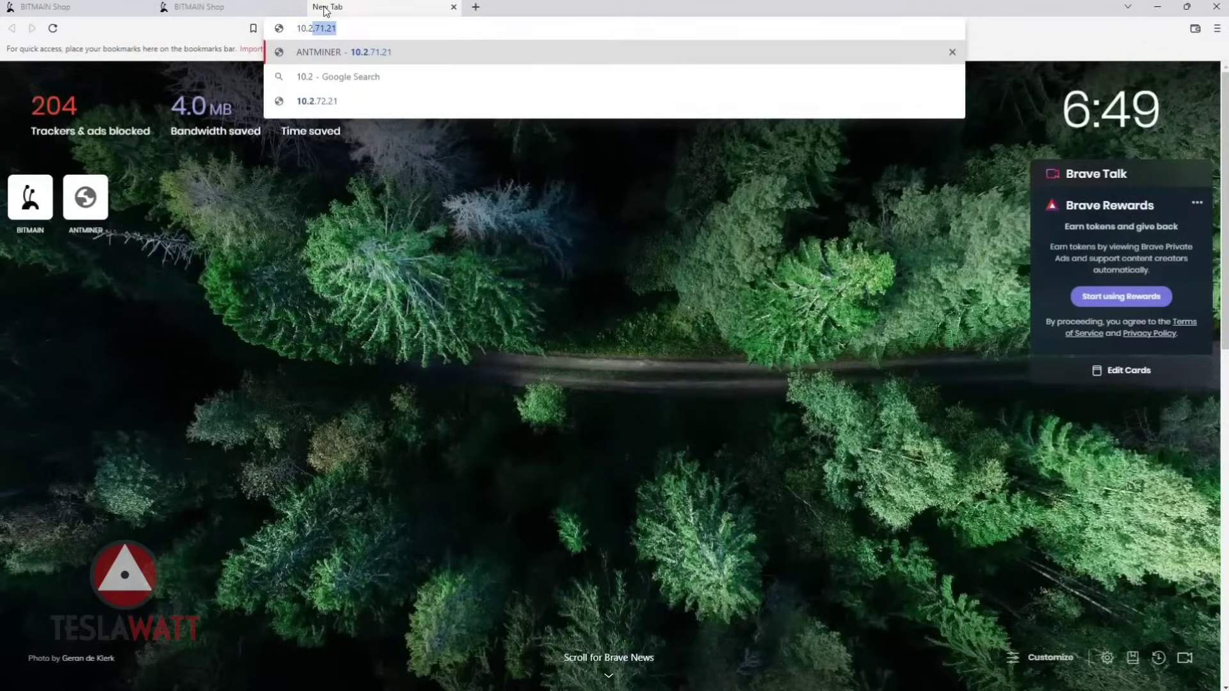
text(.72.21)
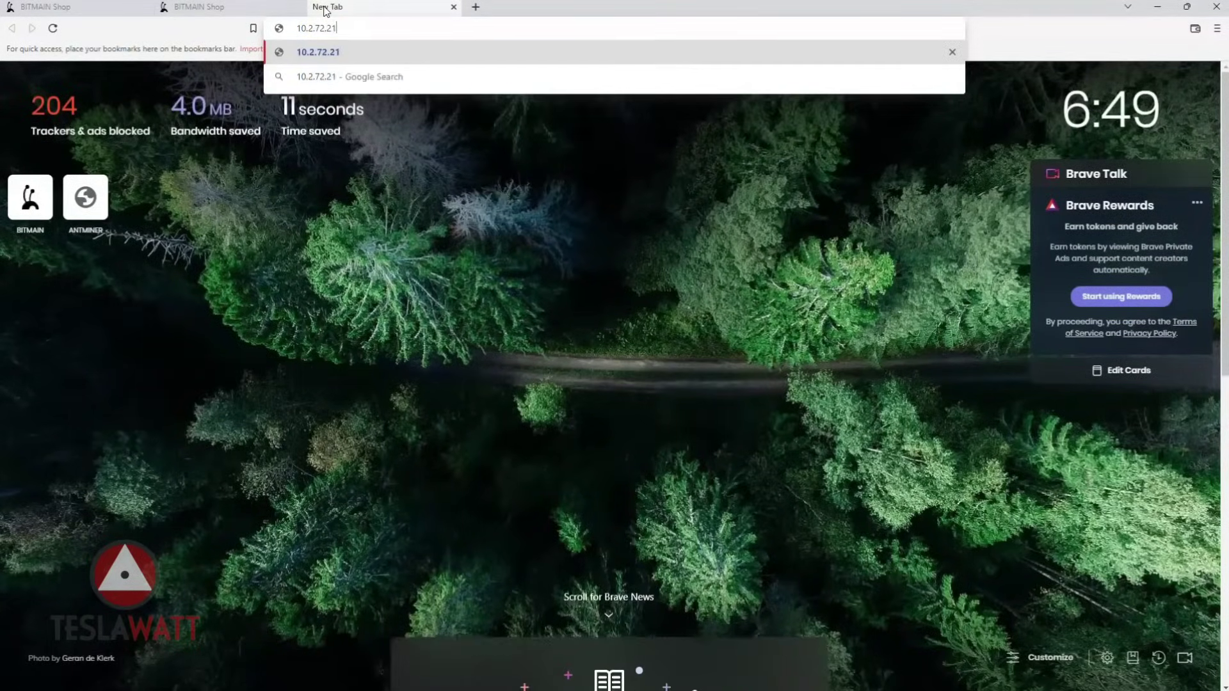
key(Return)
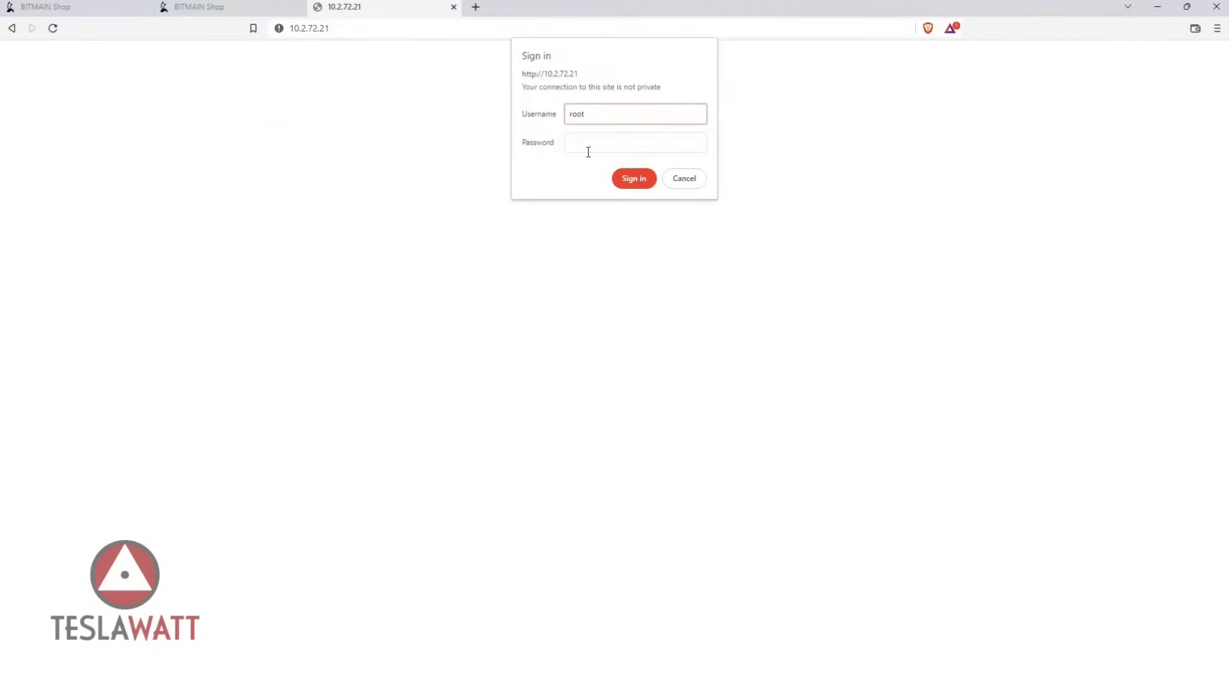
Enter the account password in the Sign in dialog and submit it.
click(588, 151)
text(root)
key(Return)
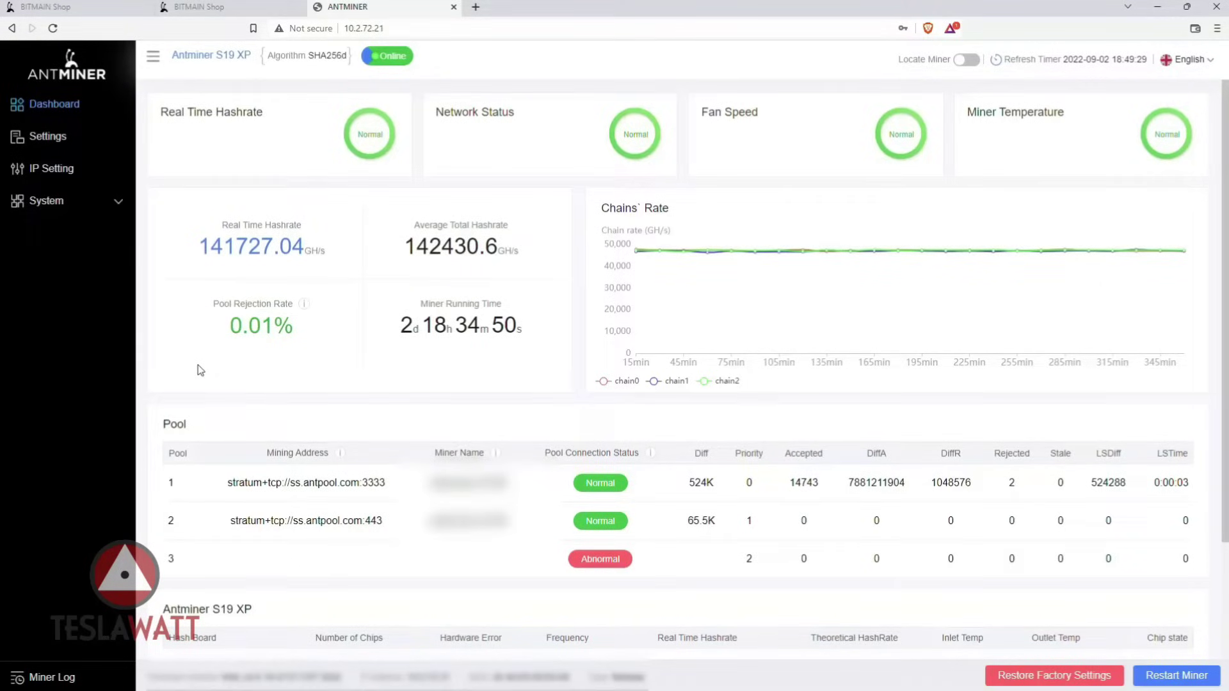
Scroll down through the dashboard's Pool and hash board tables, then back to the top.
scroll(202, 362, down, 2)
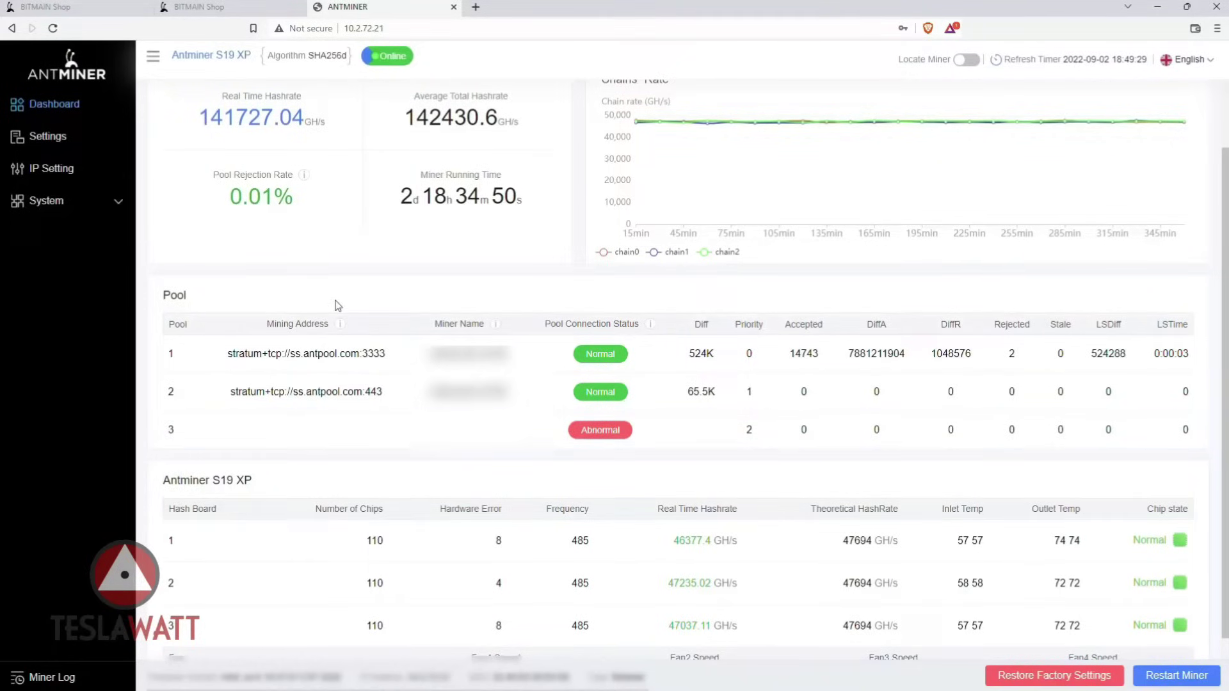
scroll(233, 293, down, 1)
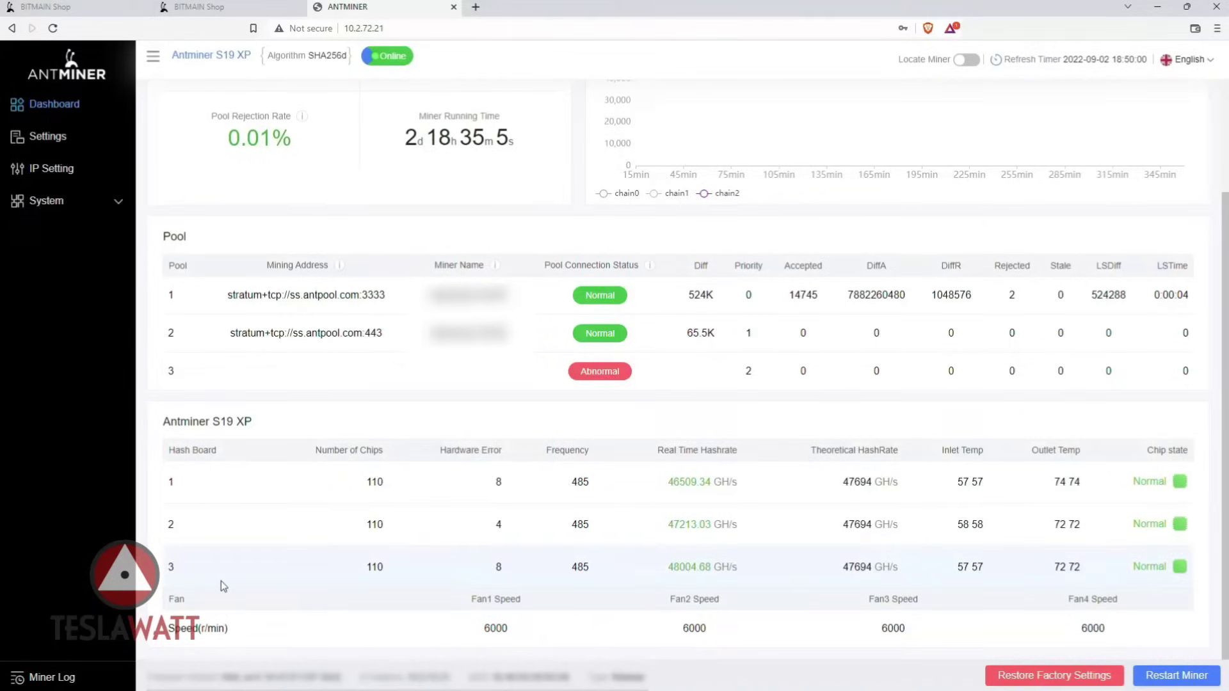
scroll(248, 630, up, 3)
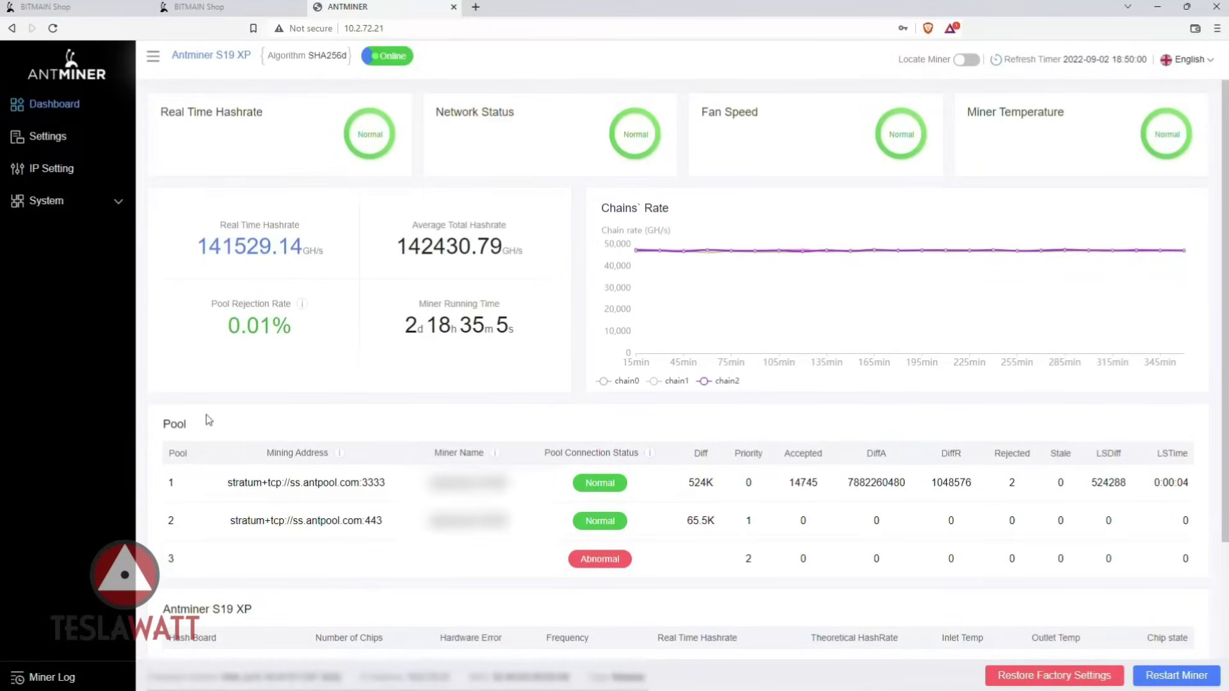
Open Settings to show the AntPool pool URLs, fan speed 100 and Normal mode.
click(40, 137)
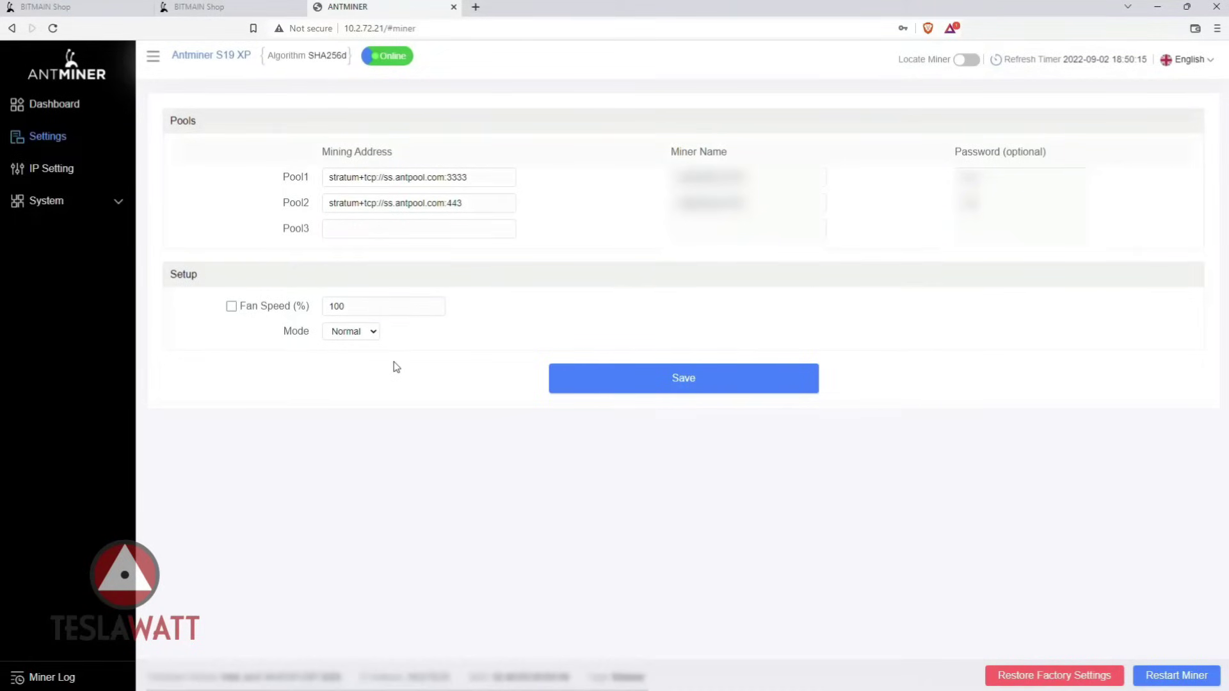
View the IP Setting page, then System's Password page, then Firmware Upgrade.
click(75, 172)
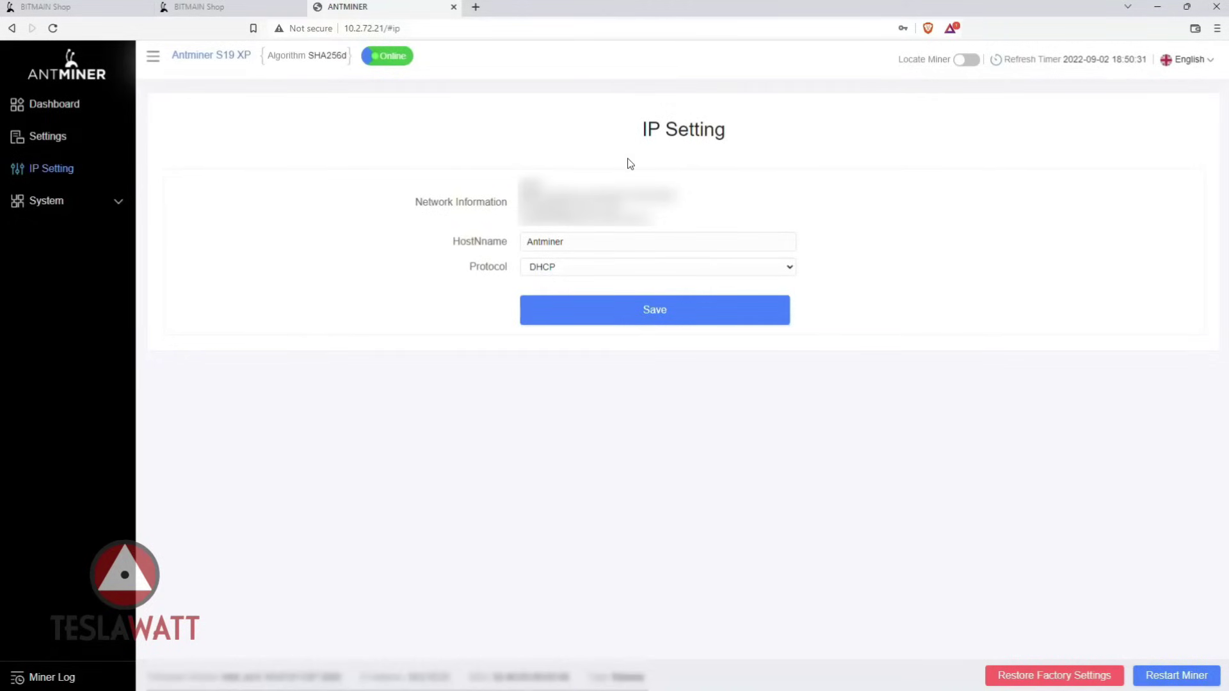
click(110, 208)
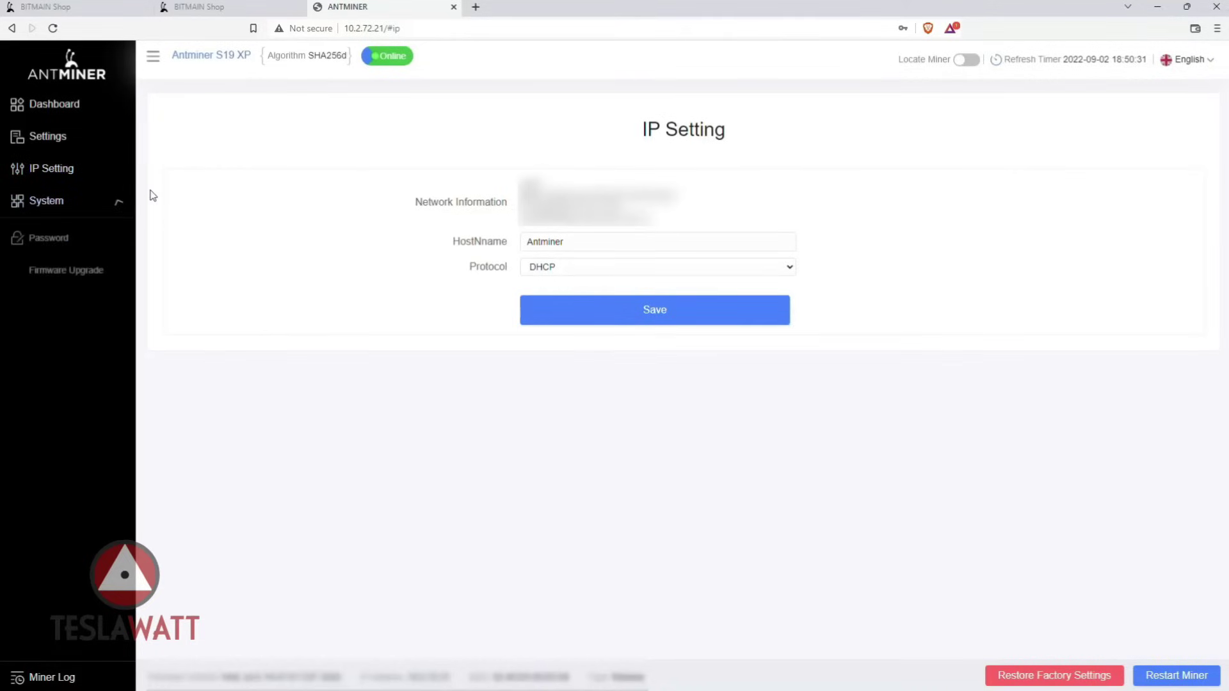
click(84, 239)
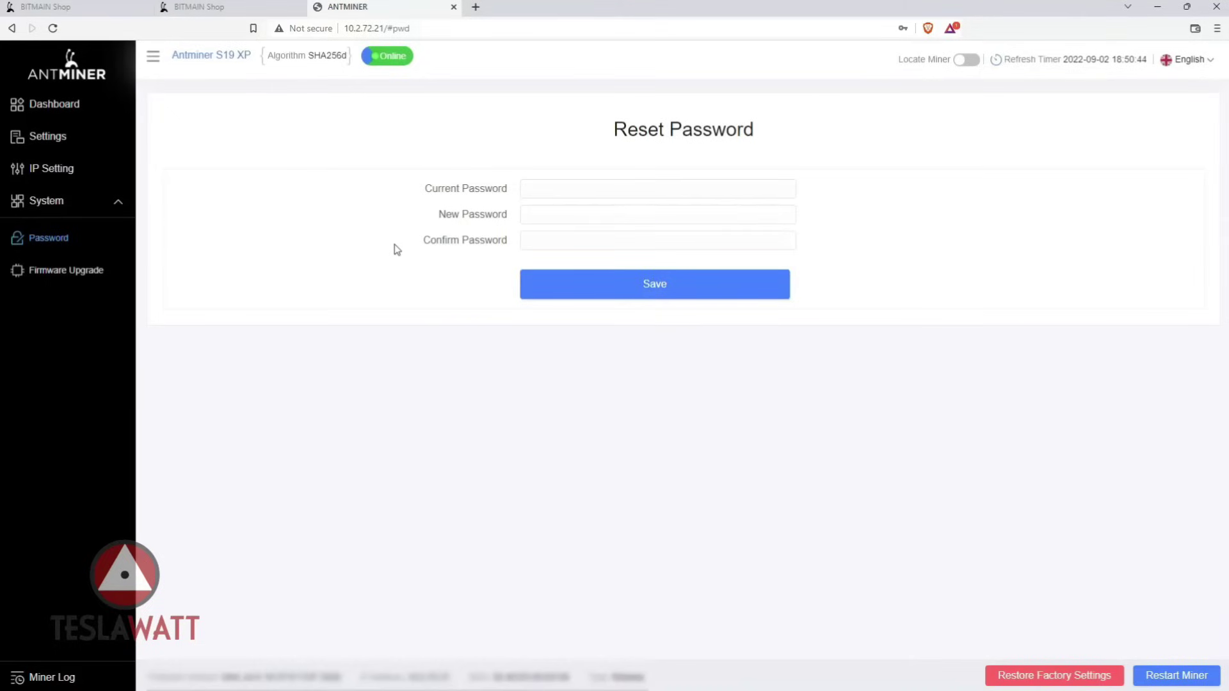
click(95, 270)
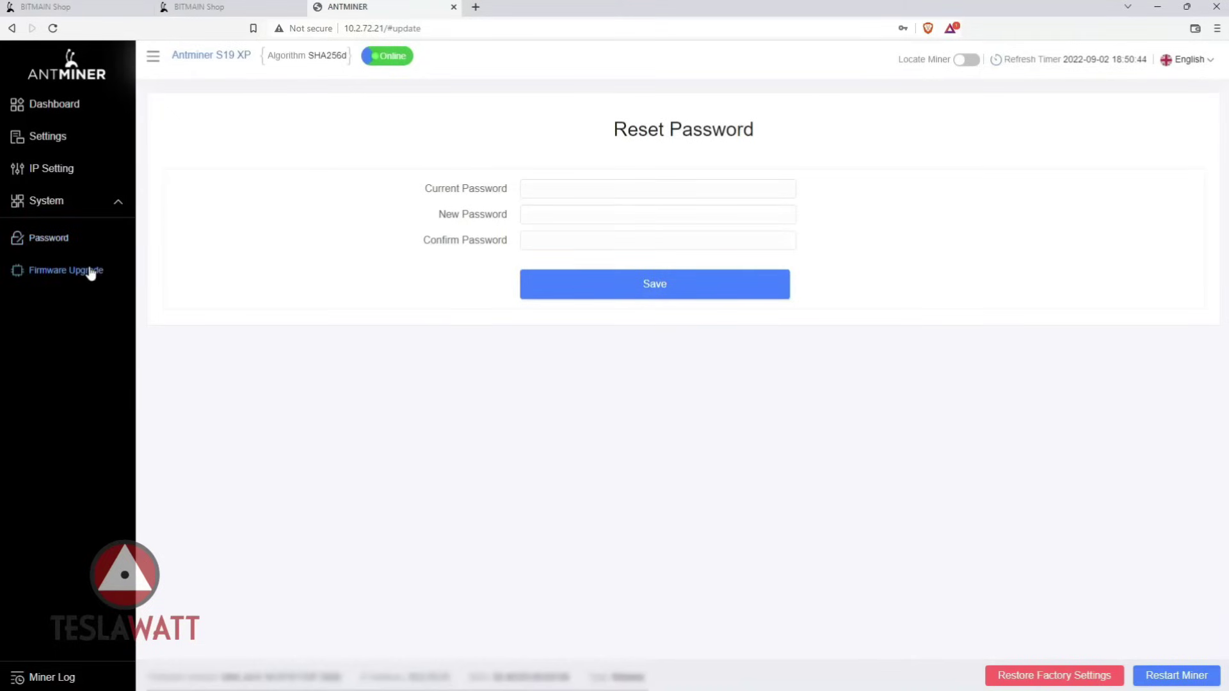